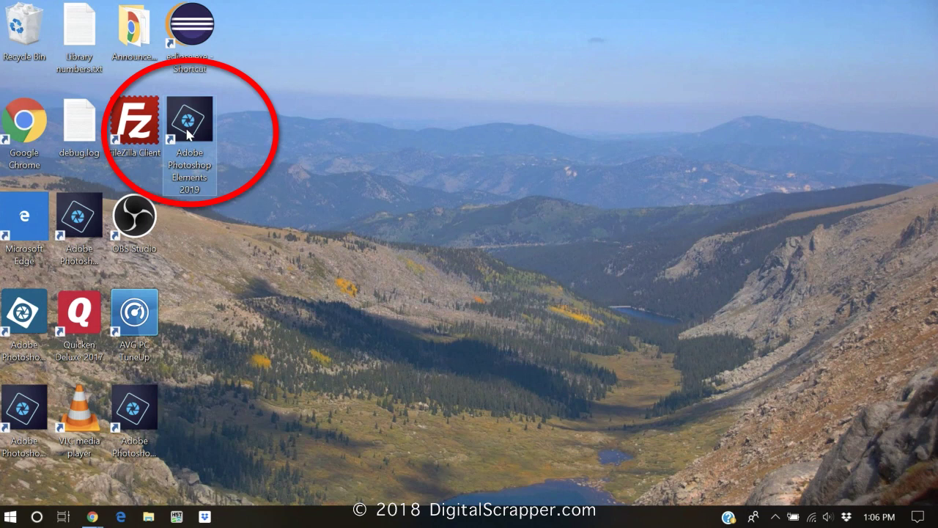
- Launch Elements 2019, dismiss its welcome screen, and open a widened File Explorer at This PC
{"action": "double_click", "coordinate": [187, 132]}
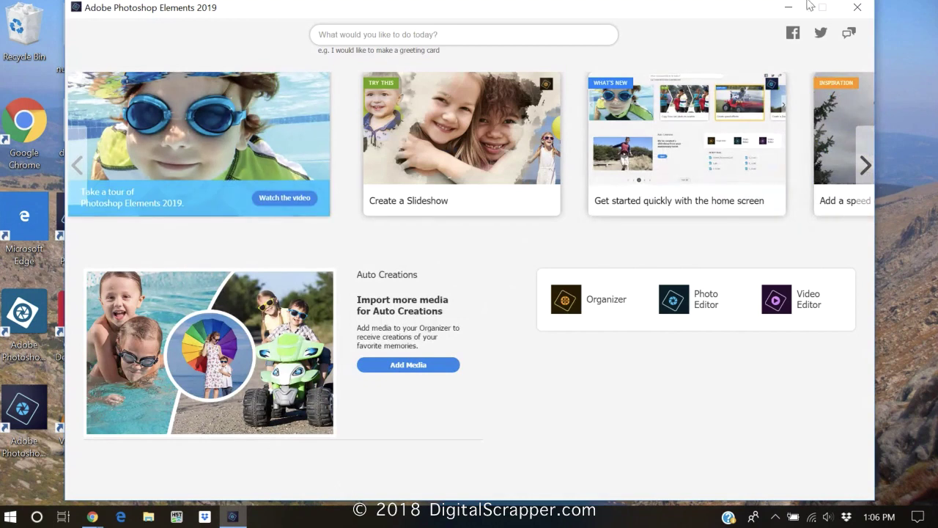
{"action": "left_click", "coordinate": [857, 9]}
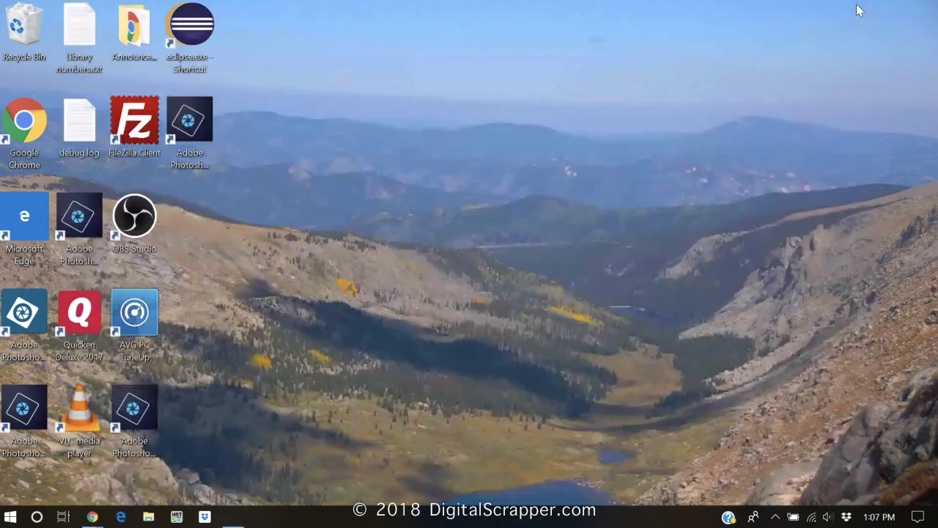
{"action": "left_click", "coordinate": [10, 516]}
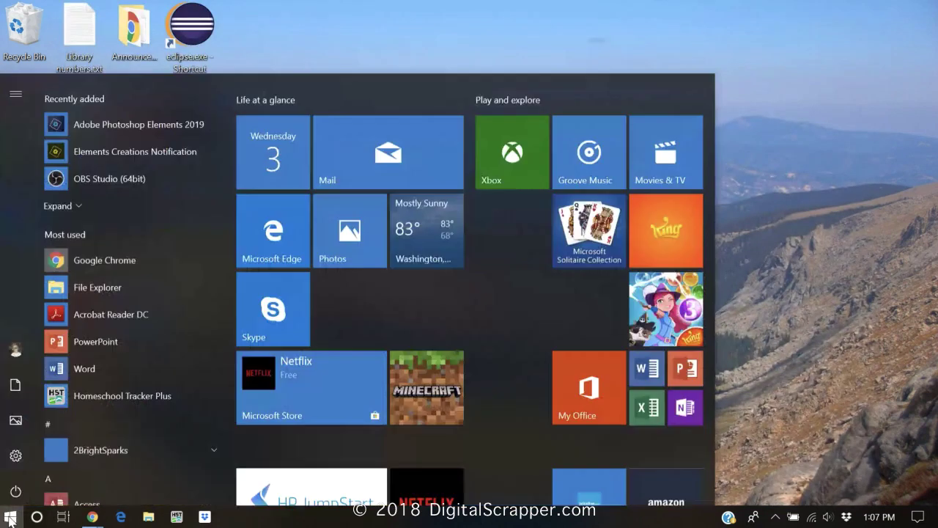
{"action": "left_click", "coordinate": [12, 375]}
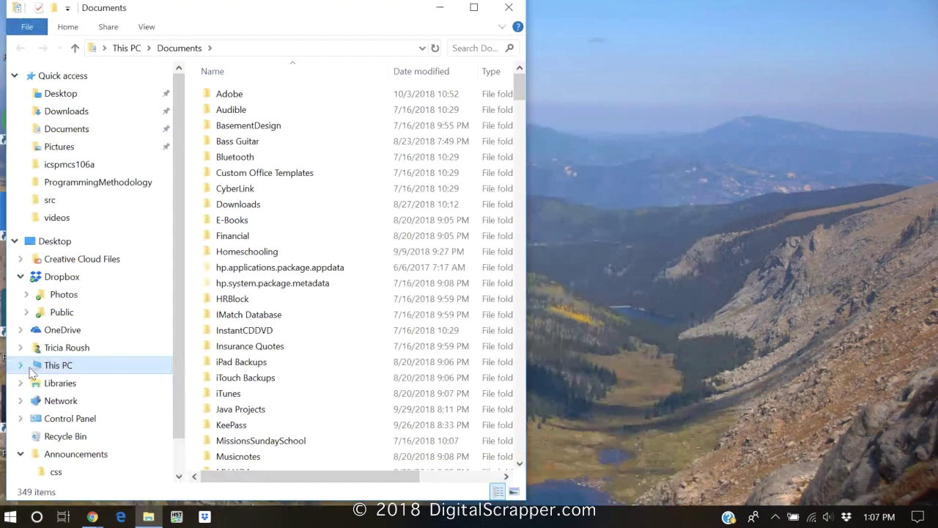
{"action": "left_click", "coordinate": [39, 369]}
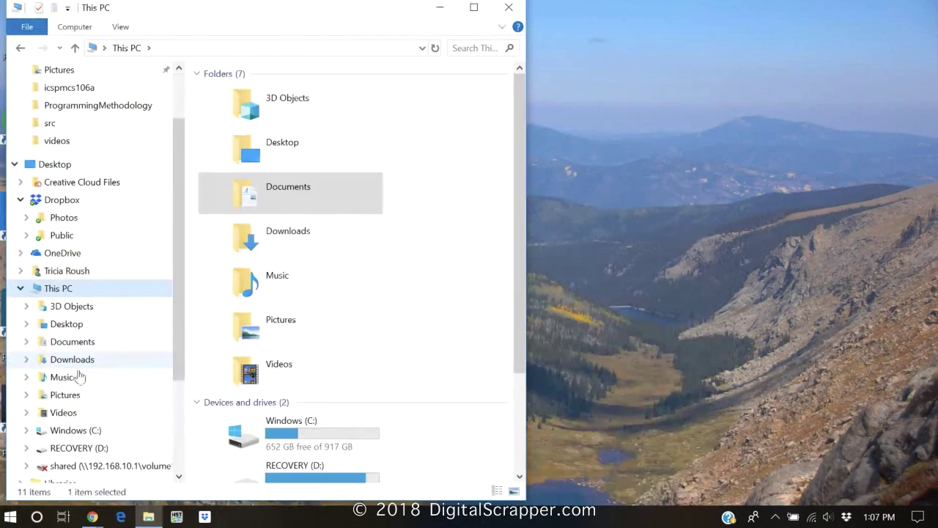
{"action": "left_click_drag", "start_coordinate": [528, 358], "coordinate": [784, 351]}
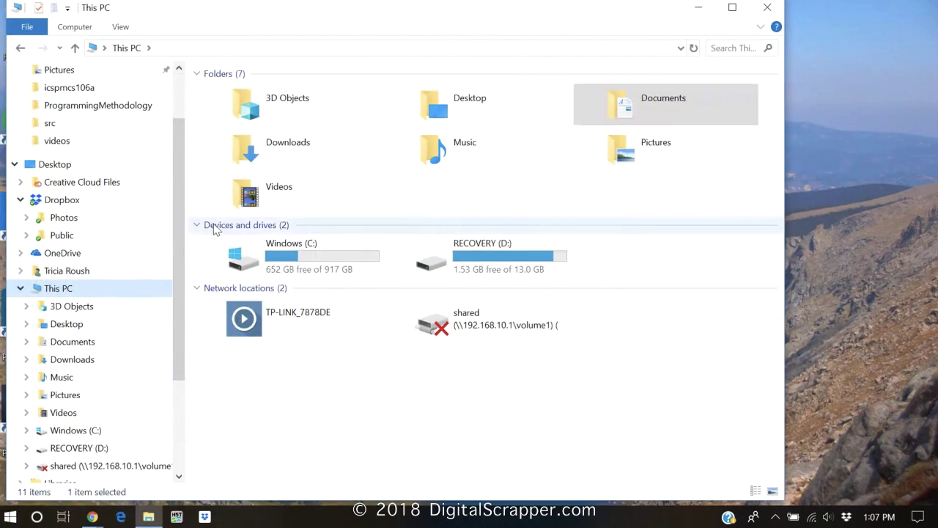
- Browse to C:\Program Files\Adobe\Photoshop Elements 2019 and scroll through its 147 items
{"action": "double_click", "coordinate": [246, 257]}
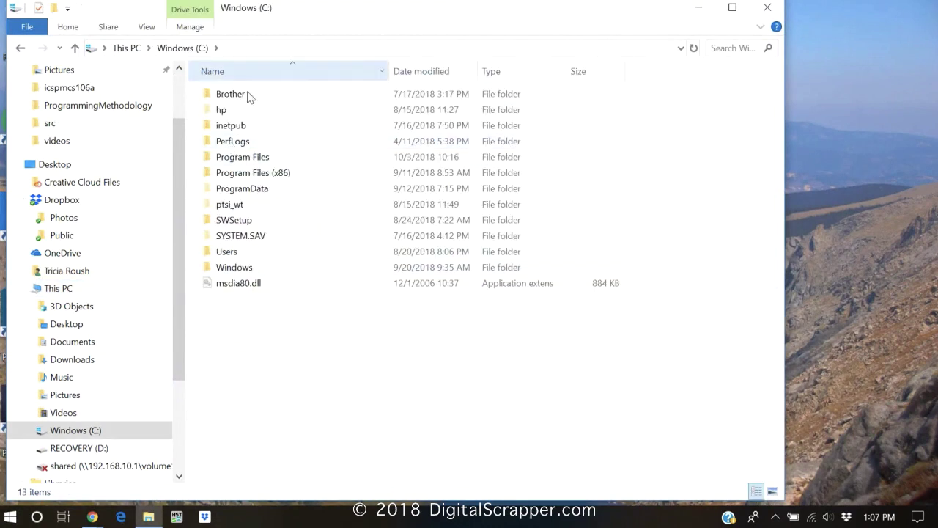
{"action": "double_click", "coordinate": [253, 158]}
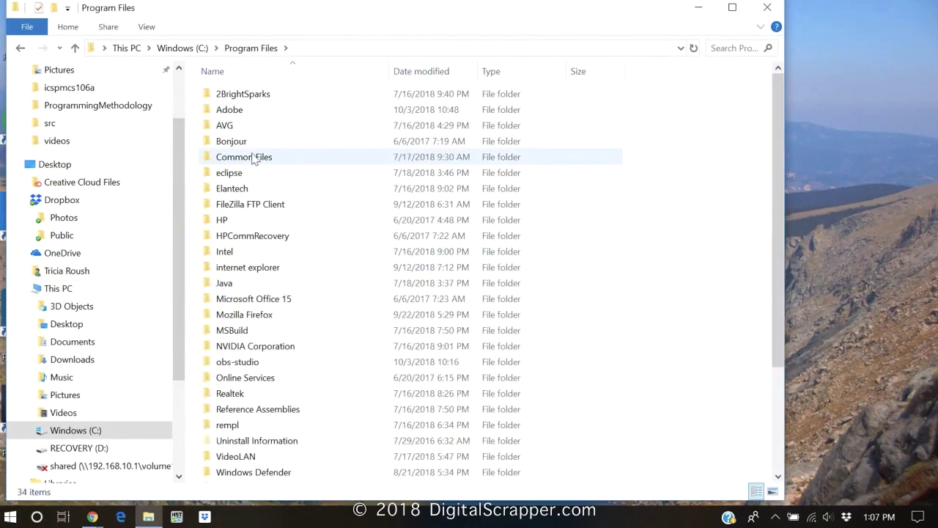
{"action": "double_click", "coordinate": [229, 113]}
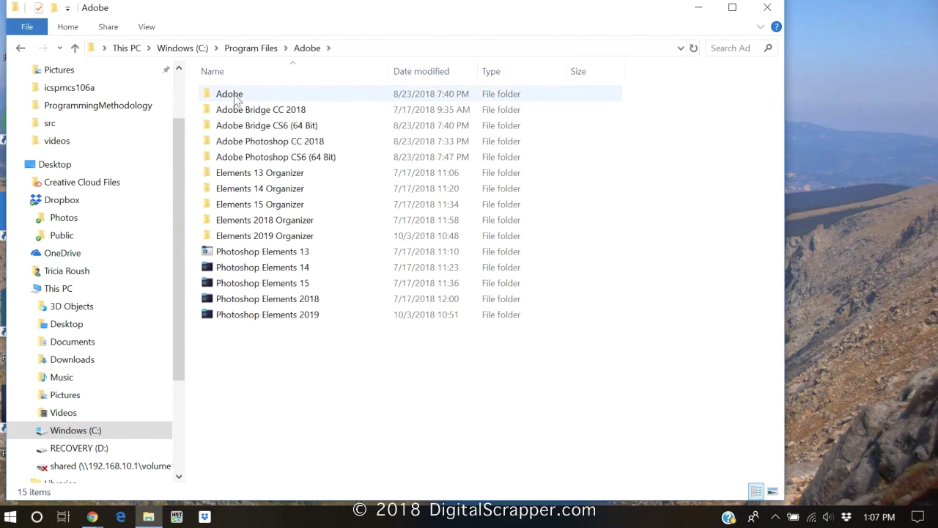
{"action": "double_click", "coordinate": [255, 318]}
{"action": "scroll", "coordinate": [300, 230], "scroll_direction": "down", "scroll_amount": 13}
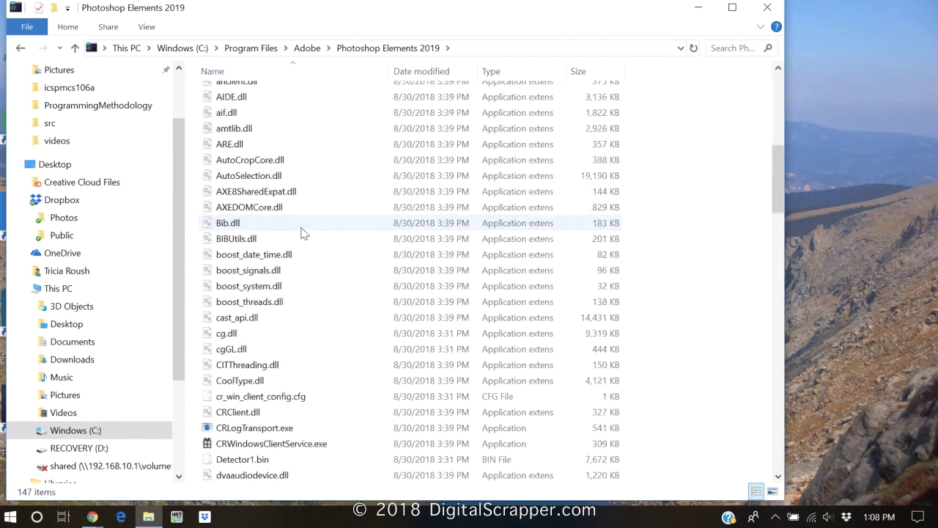
{"action": "scroll", "coordinate": [303, 232], "scroll_direction": "down", "scroll_amount": 20}
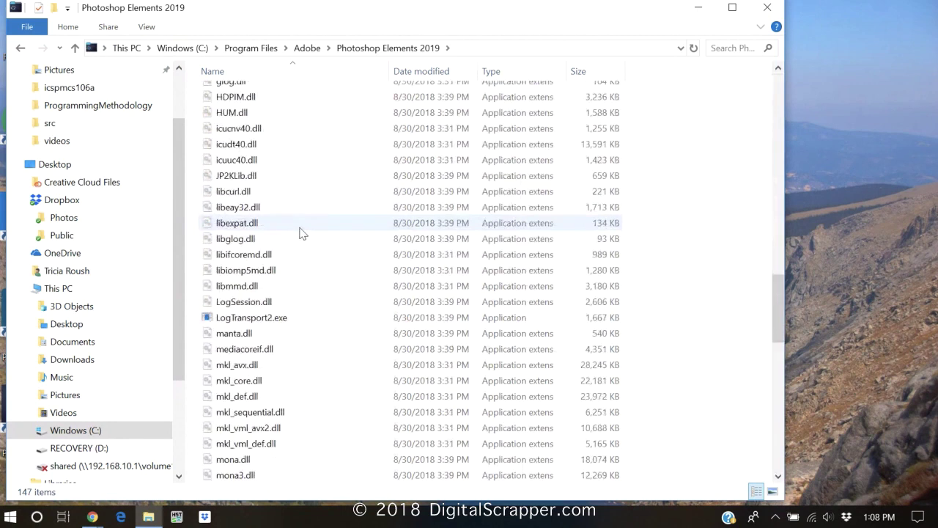
{"action": "scroll", "coordinate": [303, 233], "scroll_direction": "down", "scroll_amount": 4}
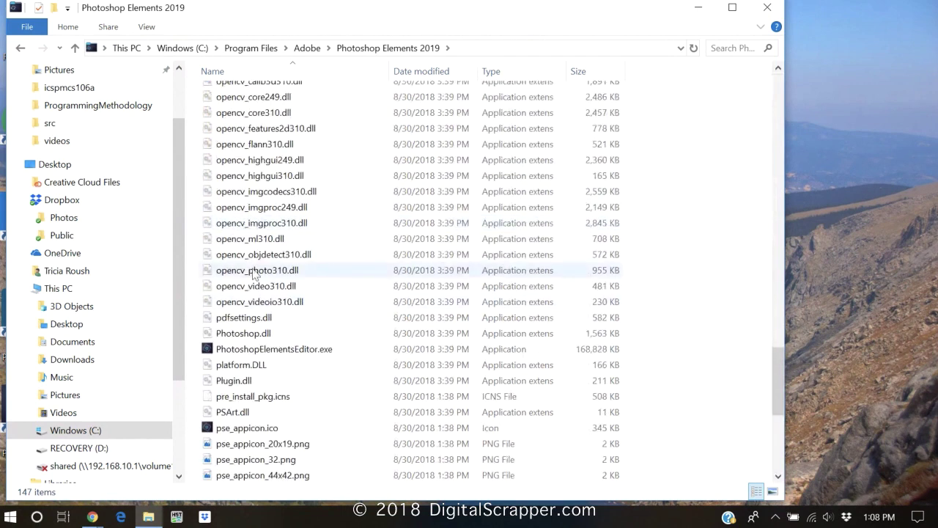
- Create a desktop shortcut to PhotoshopElementsEditor.exe, then minimize File Explorer to reveal it
{"action": "left_click", "coordinate": [241, 349]}
{"action": "right_click", "coordinate": [241, 350]}
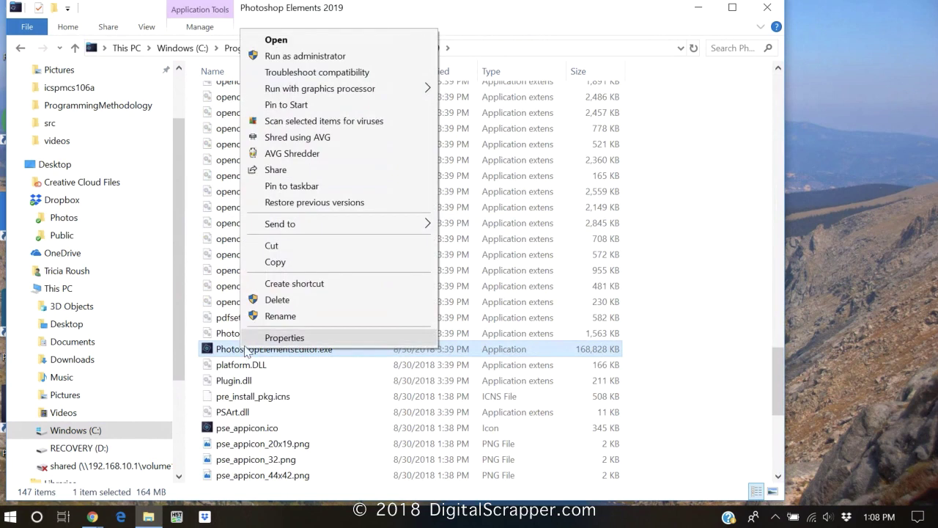
{"action": "left_click", "coordinate": [289, 282]}
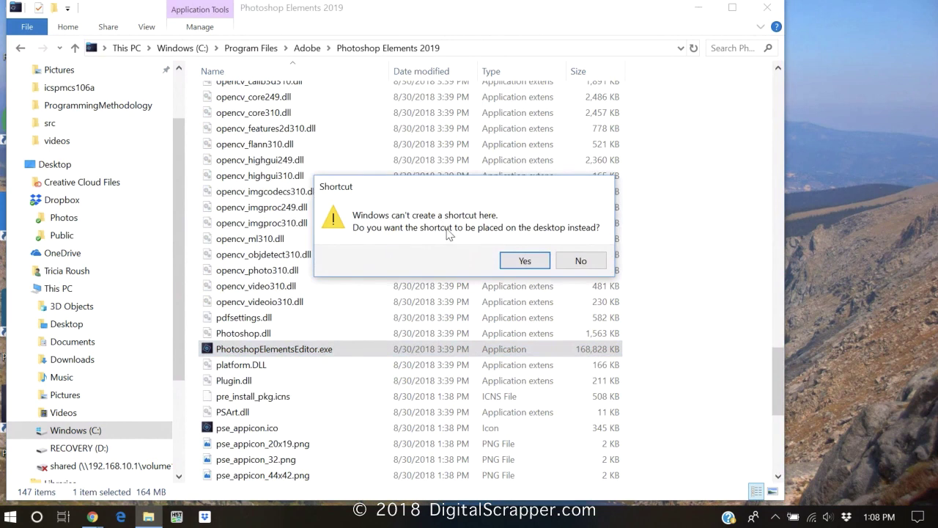
{"action": "left_click", "coordinate": [523, 261]}
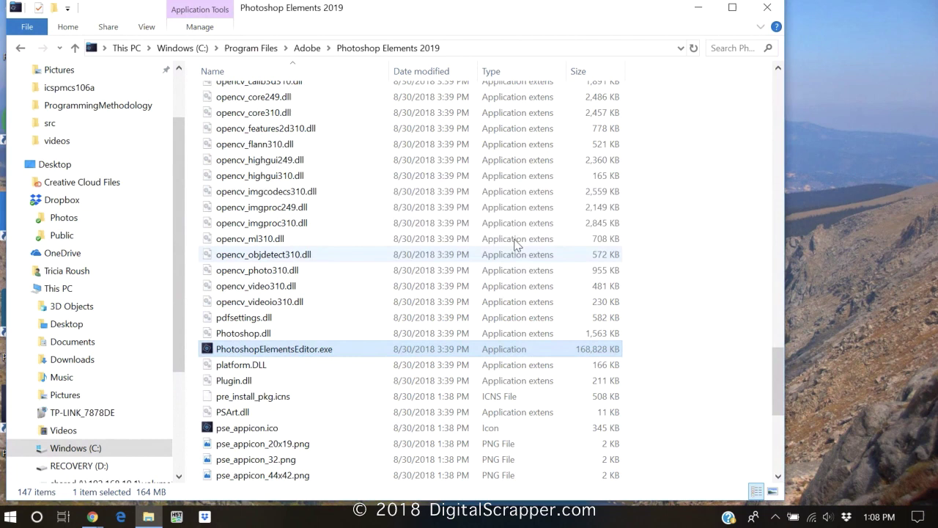
{"action": "left_click", "coordinate": [700, 8]}
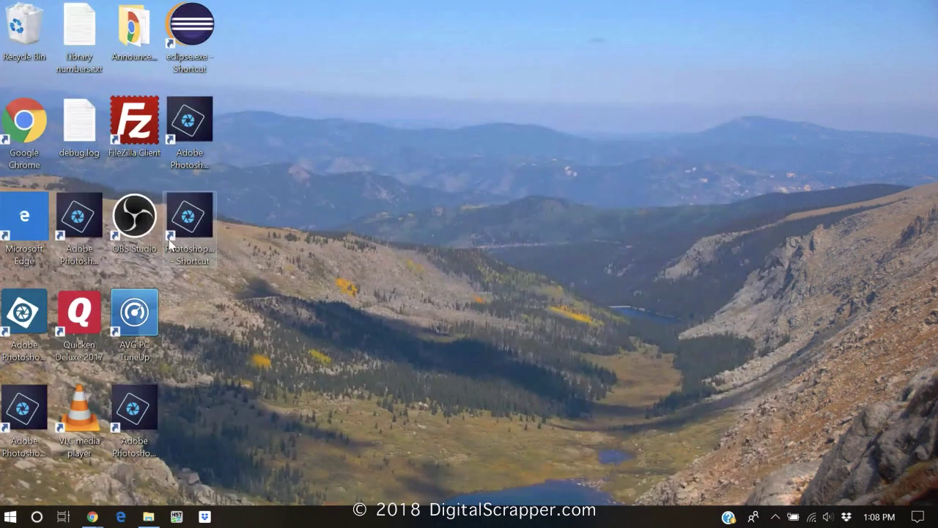
- Rename the new shortcut to 'PSE 2019 Editor' and launch Elements from it
{"action": "left_click", "coordinate": [194, 254]}
{"action": "left_click", "coordinate": [194, 277]}
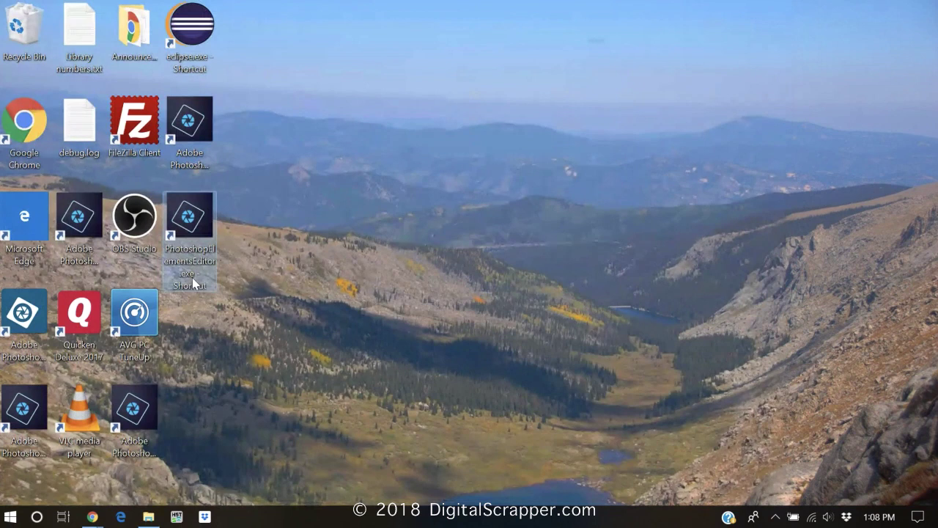
{"action": "type", "text": "PSE"}
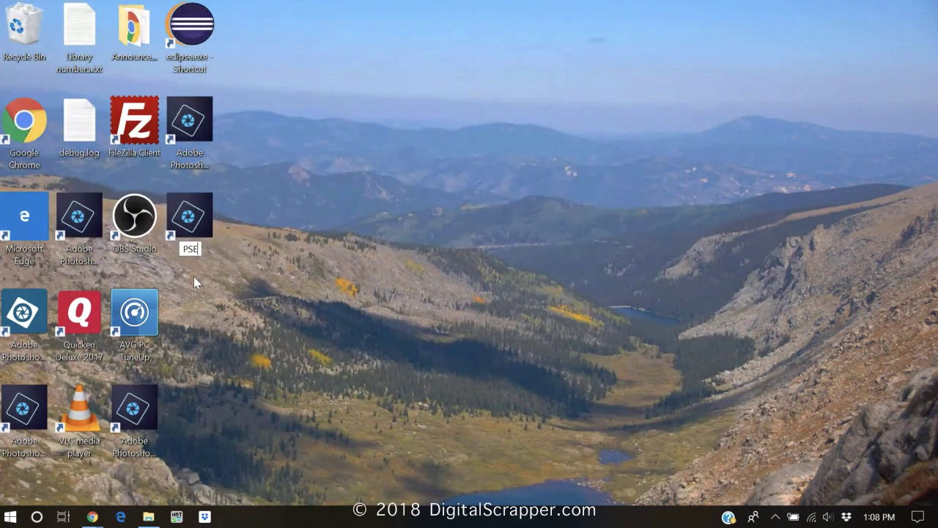
{"action": "type", "text": " 2019 Editor"}
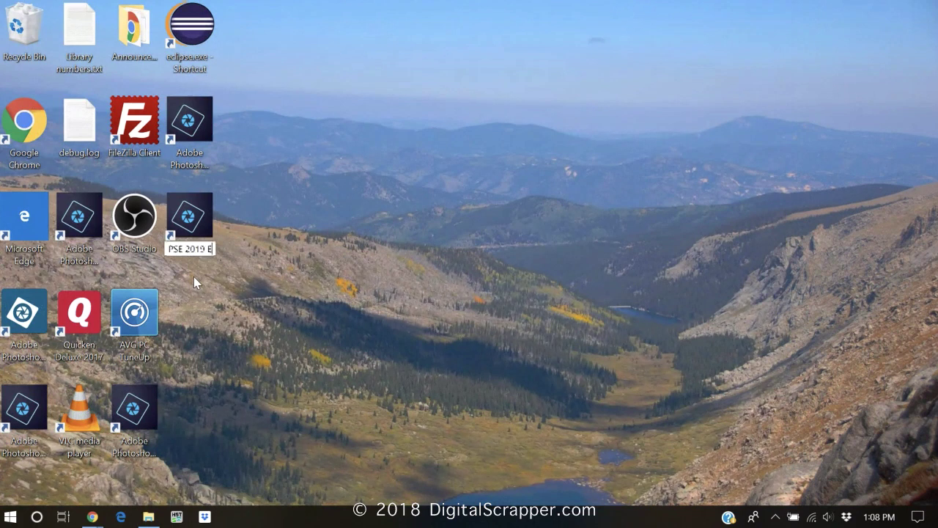
{"action": "key", "text": "Return"}
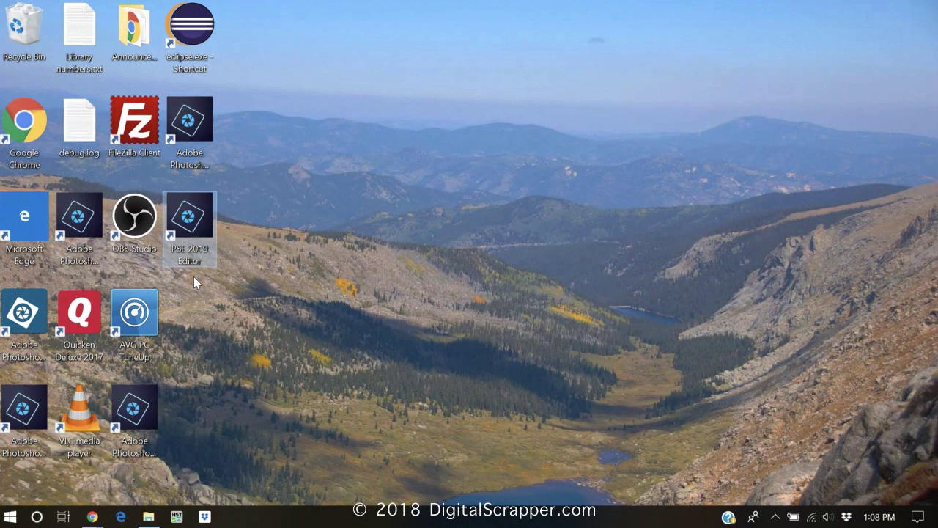
{"action": "double_click", "coordinate": [190, 231]}
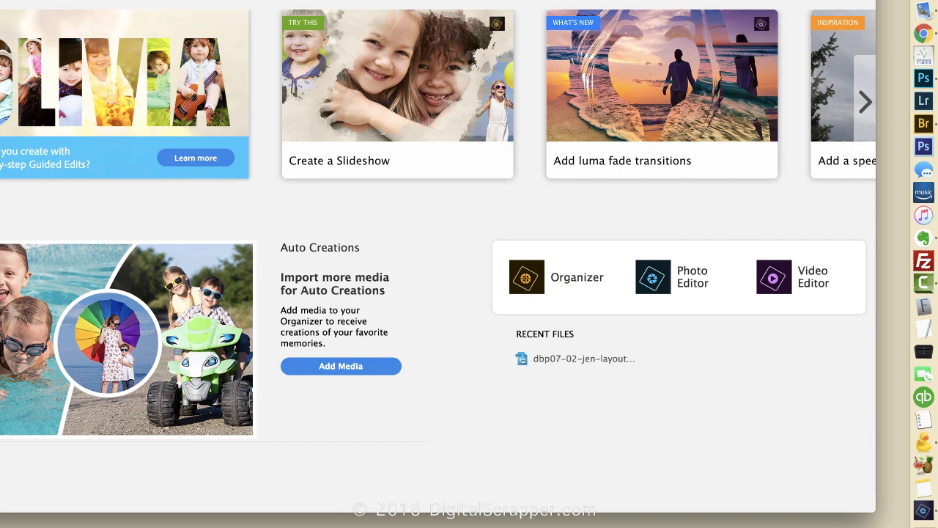
- Open the Photo Editor from the Home screen so the Expert workspace loads
{"action": "left_click", "coordinate": [669, 277]}
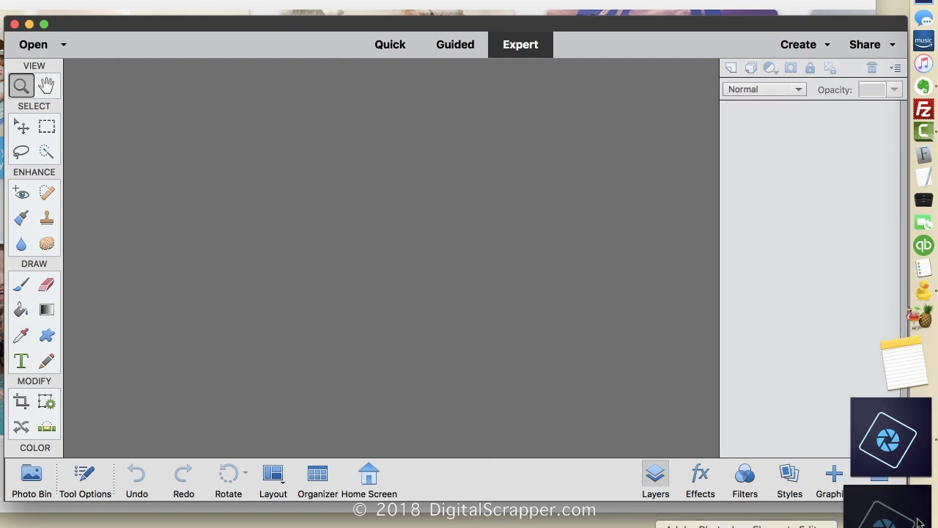
- Move the Elements Editor icon up the Dock between Photoshop and Lightroom, confirming it opens the Editor
{"action": "left_click_drag", "start_coordinate": [921, 522], "coordinate": [928, 90]}
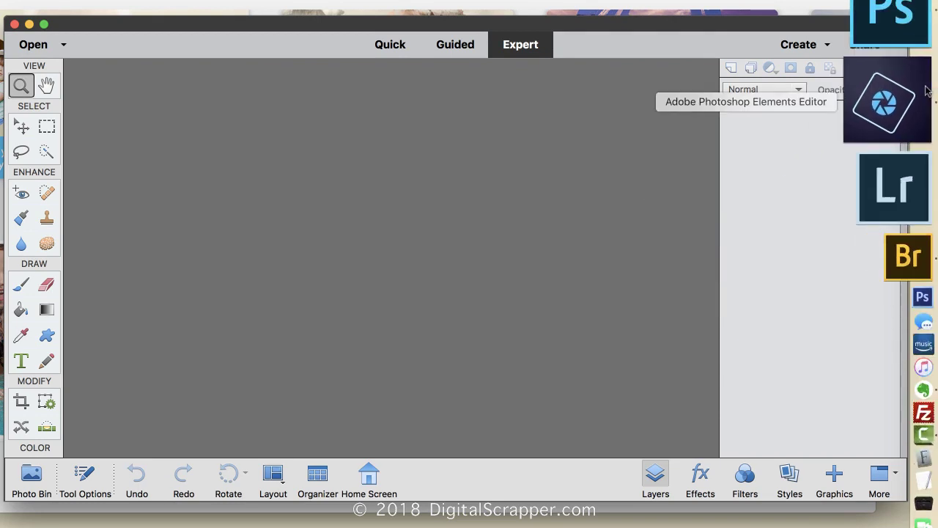
{"action": "left_click", "coordinate": [926, 90]}
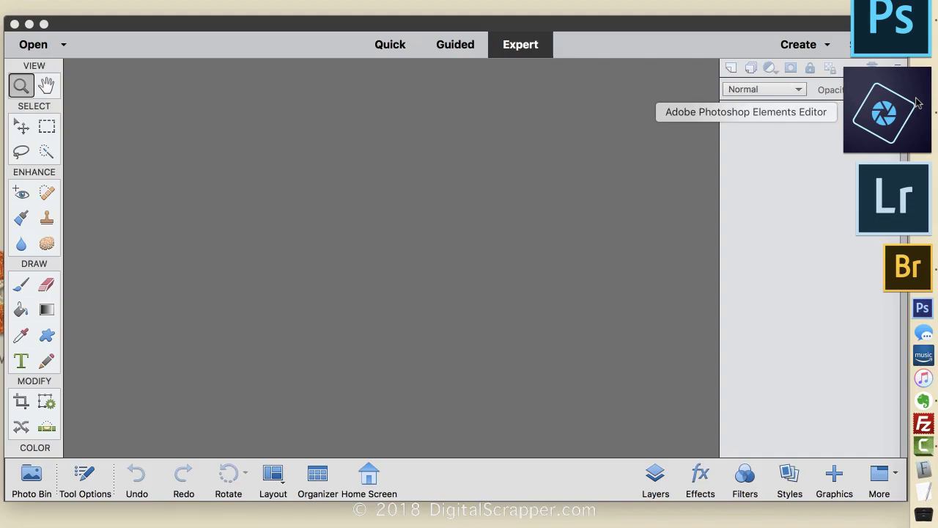